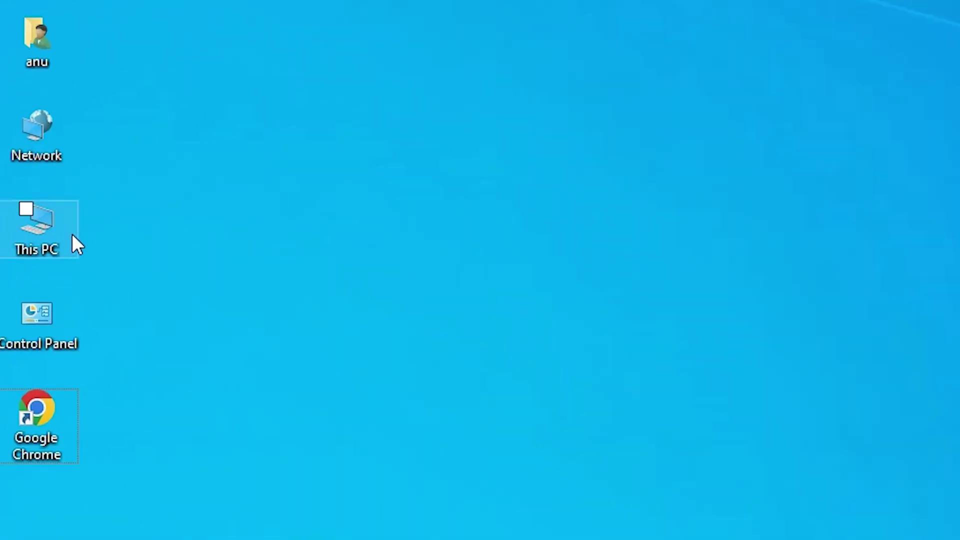
View This PC's properties, confirm it runs 64-bit Windows 10 Pro, then close Settings.
right_click(40, 229)
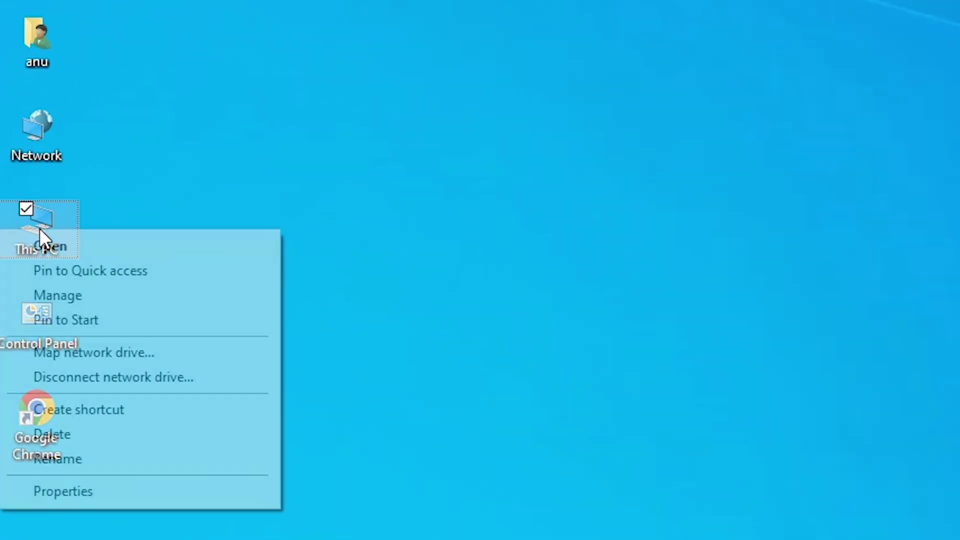
click(118, 390)
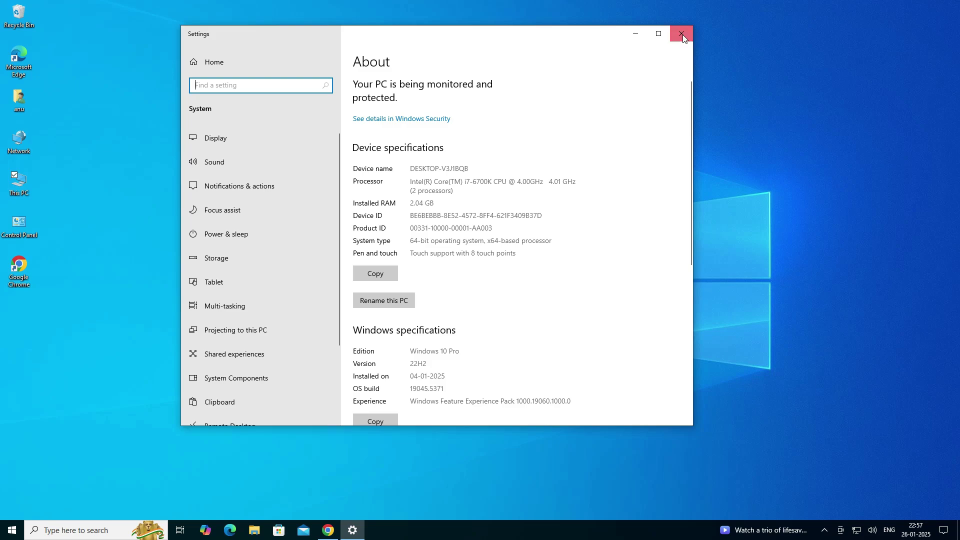
click(683, 34)
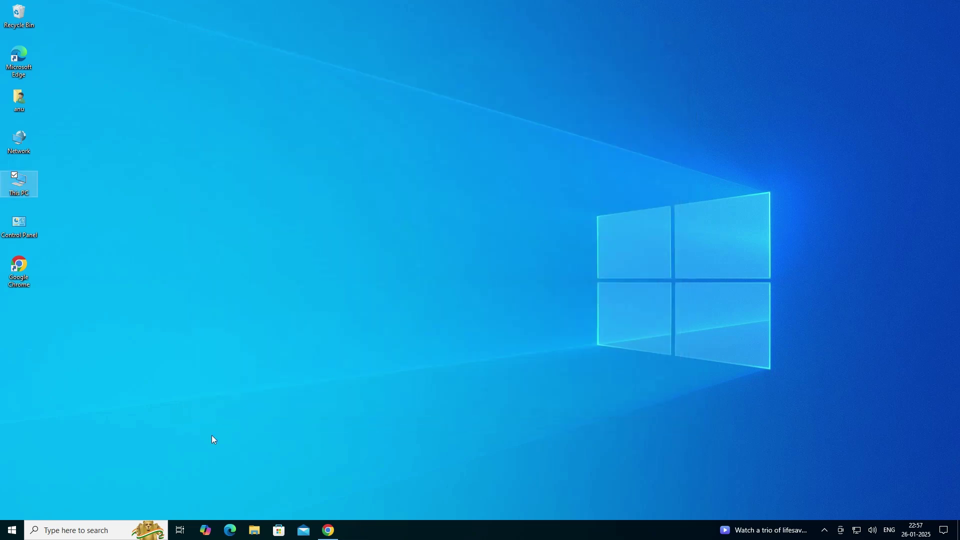
Rerun the canon lbp226dw driver search in Chrome and open the Canon India support result in a new tab.
click(334, 533)
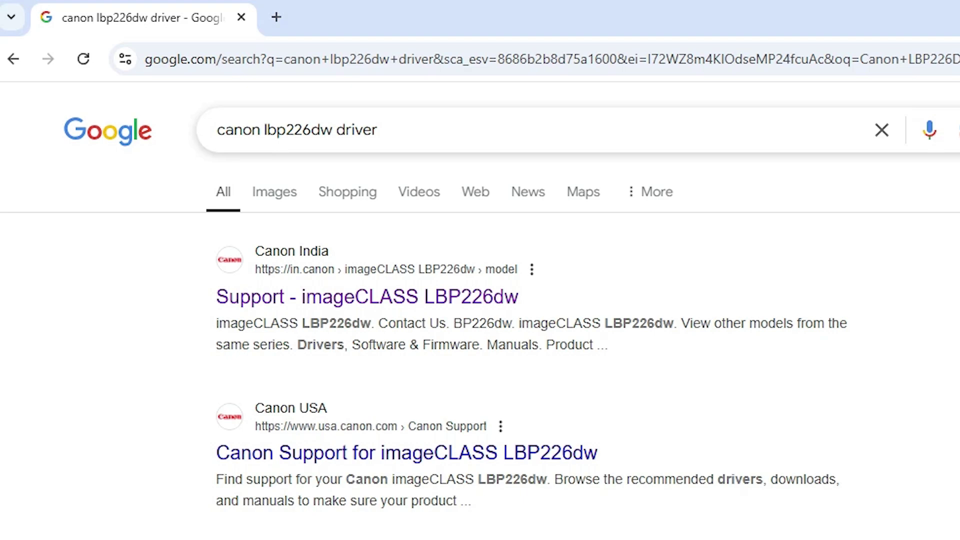
click(378, 129)
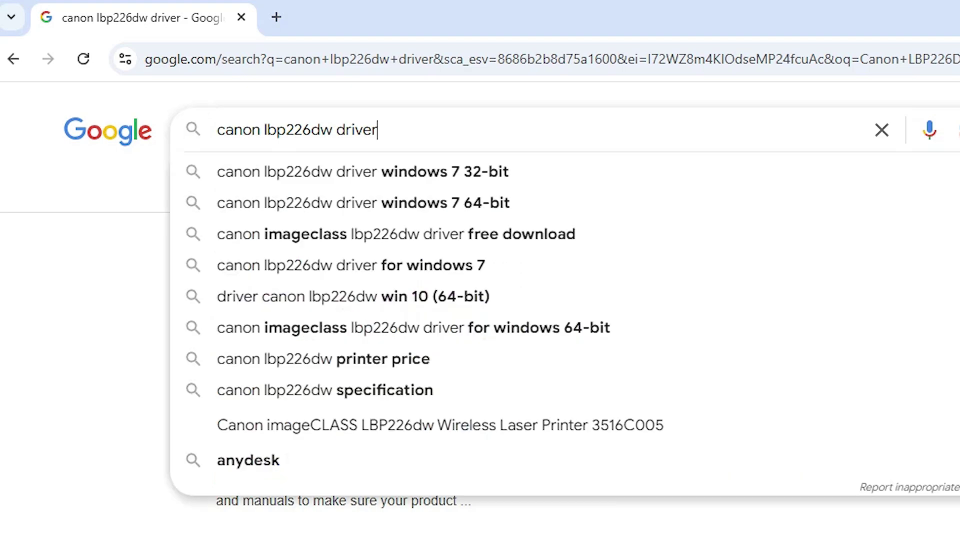
key(Return)
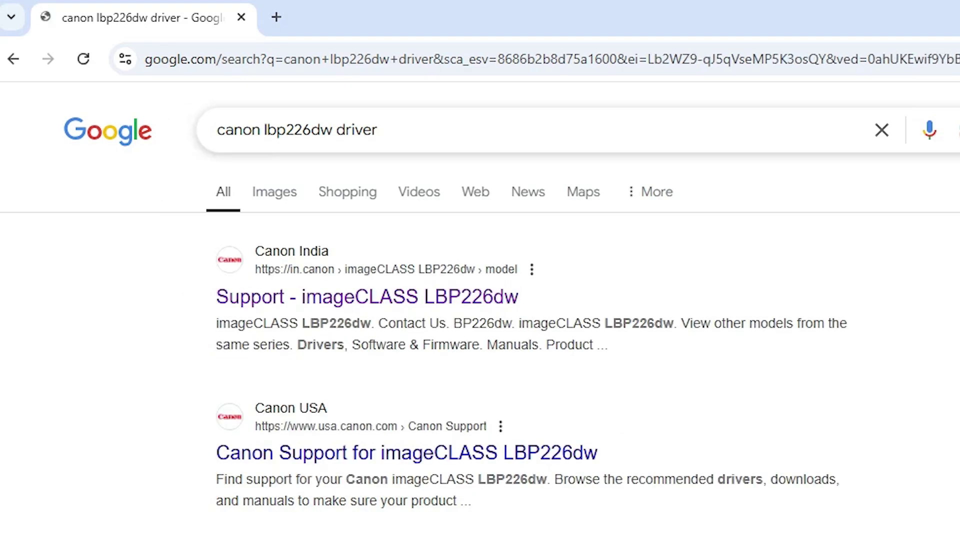
right_click(353, 297)
click(429, 319)
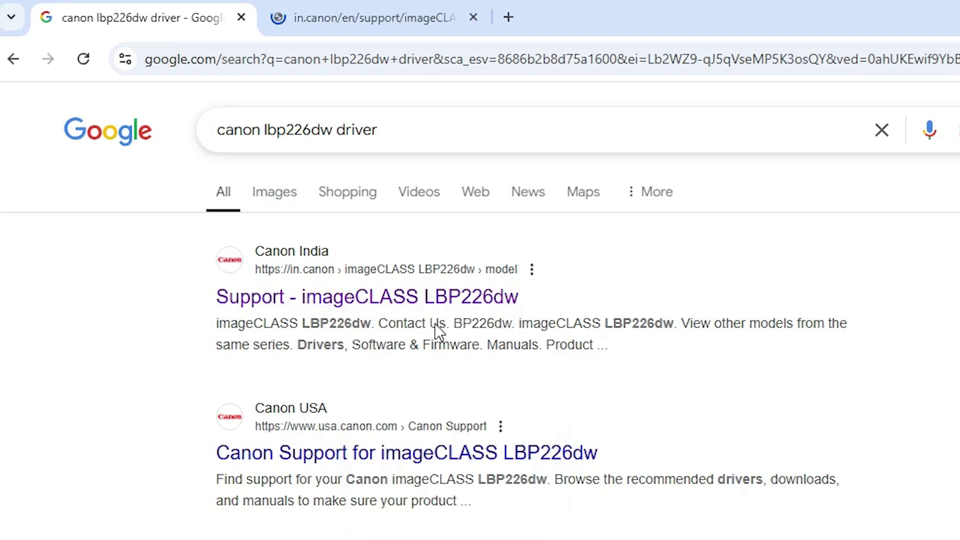
On the Canon India LBP226dw page, search drivers for Windows 10 (x64).
click(371, 7)
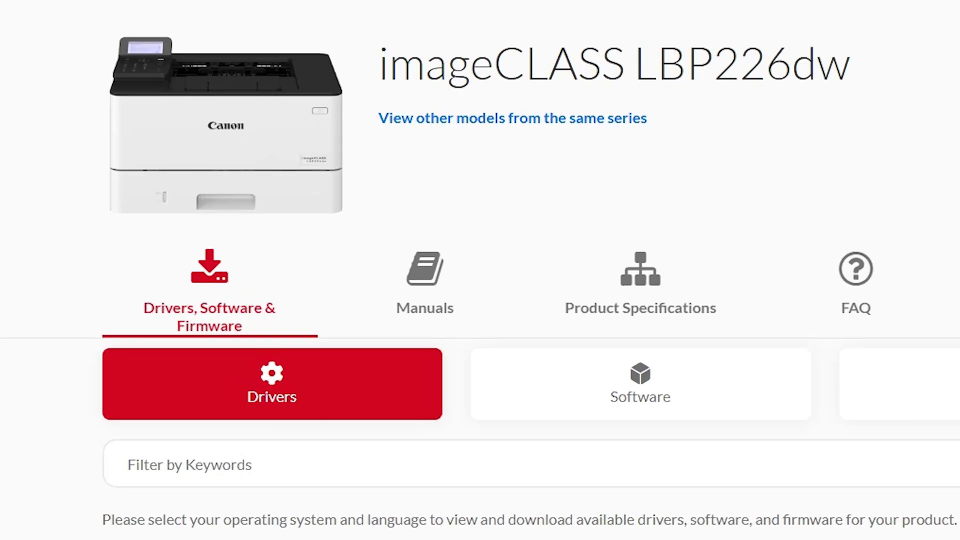
double_click(885, 69)
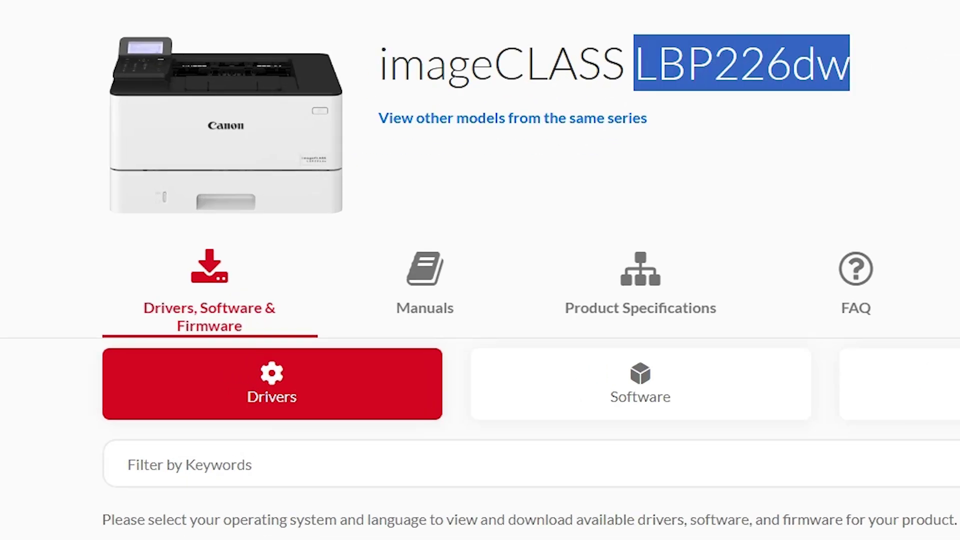
scroll(857, 89, down, 5)
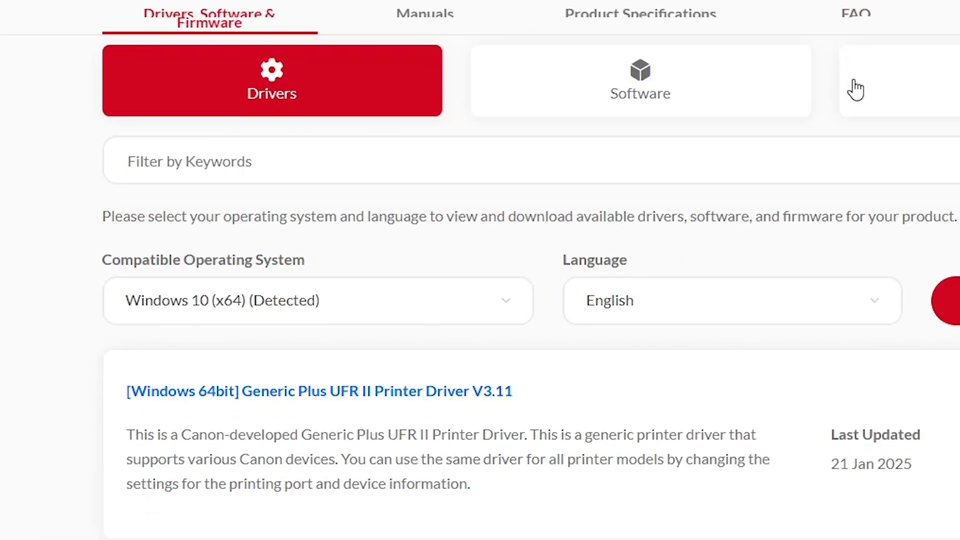
scroll(331, 320, down, 2)
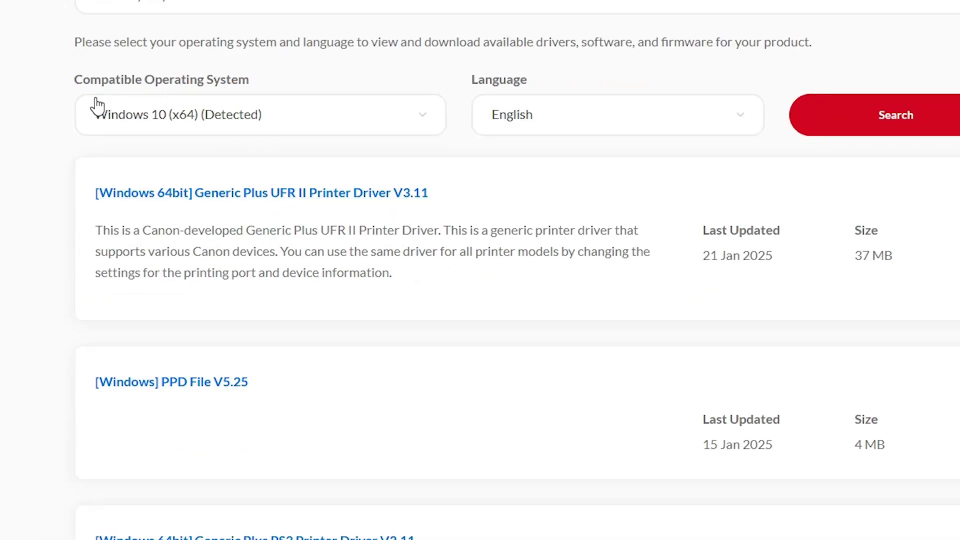
click(305, 123)
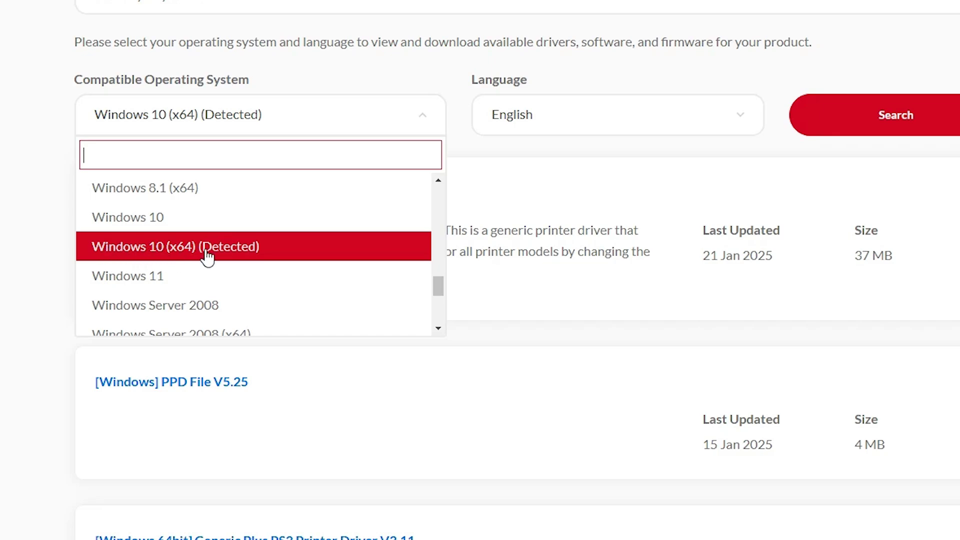
click(230, 253)
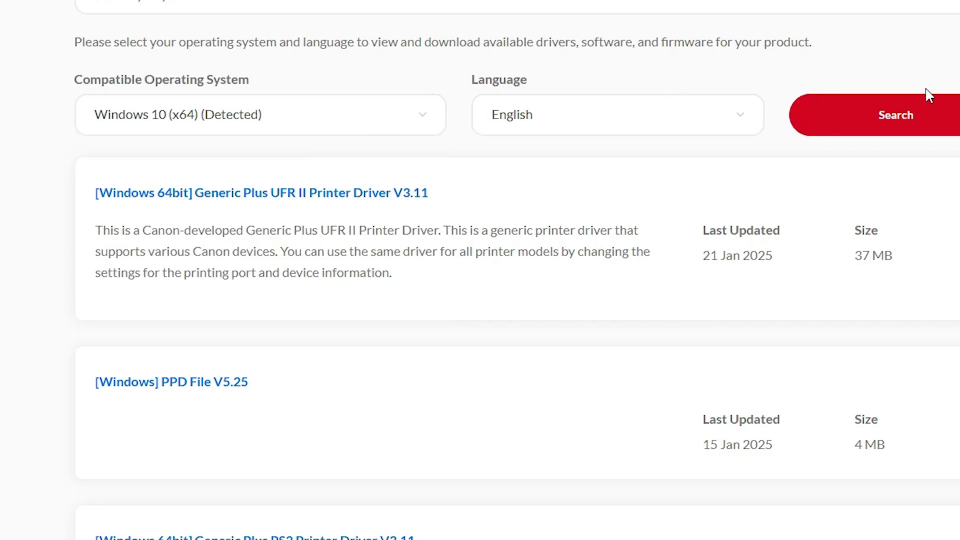
click(918, 114)
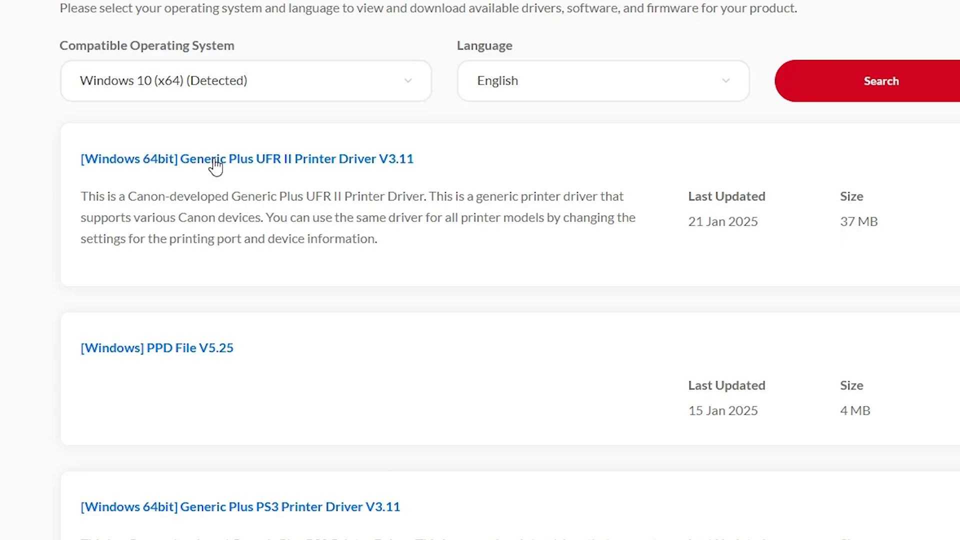
Download the Generic Plus UFR II Printer Driver V3.11 and confirm the 37.5 MB file completed.
click(246, 159)
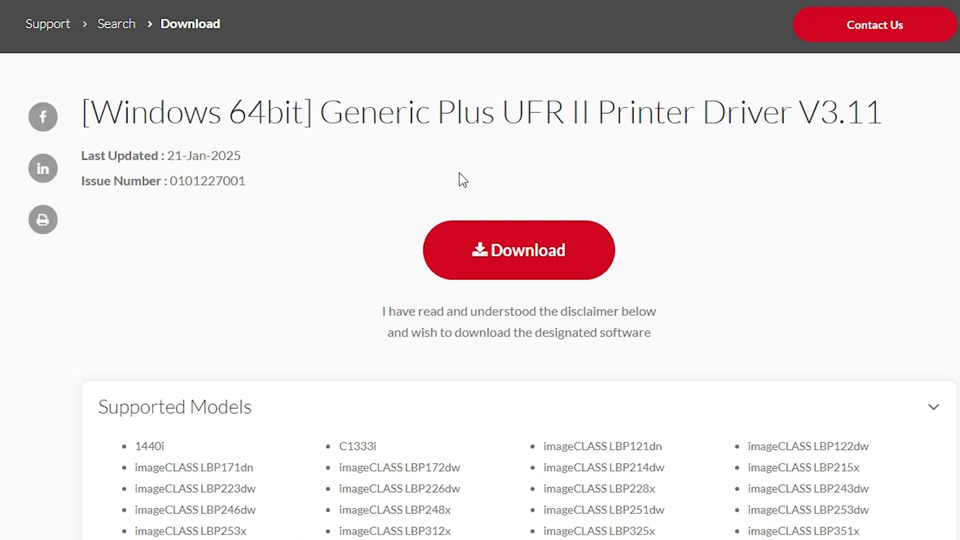
click(559, 256)
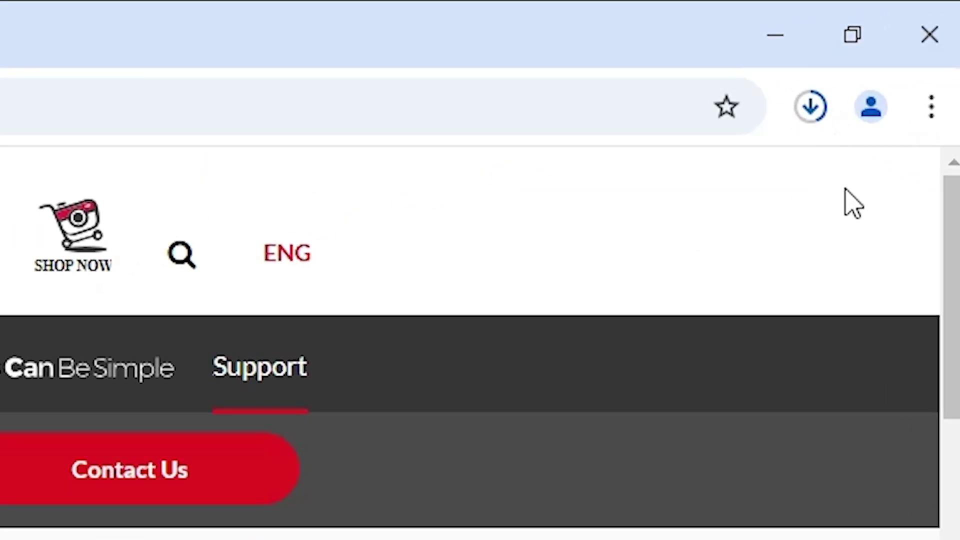
click(818, 121)
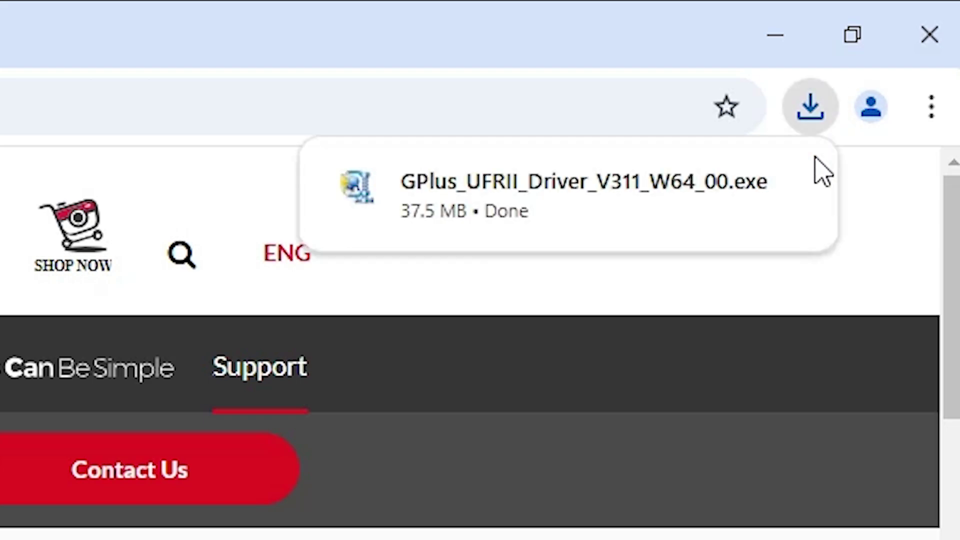
click(812, 114)
click(813, 115)
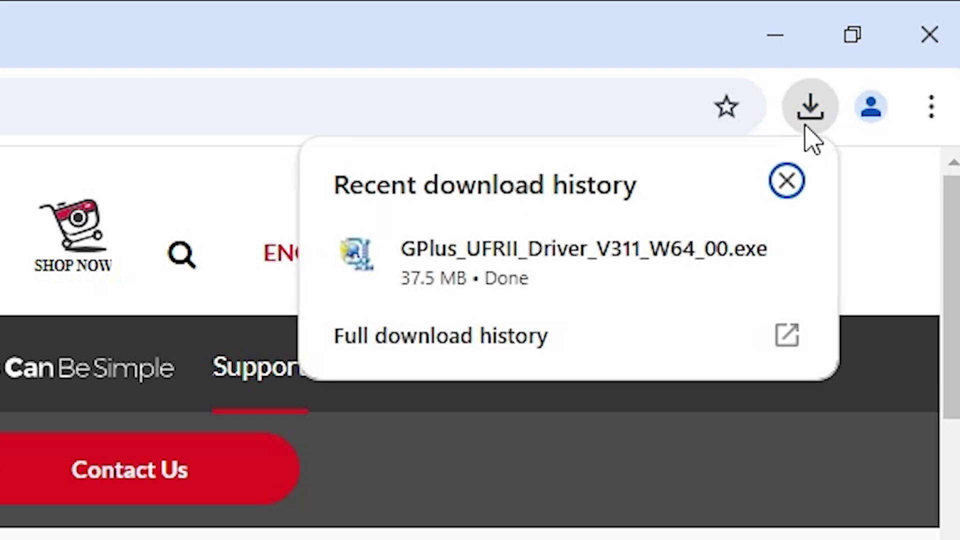
Move GPlus_UFRII_Driver_V311_W64_00.exe from Downloads onto the desktop.
click(720, 256)
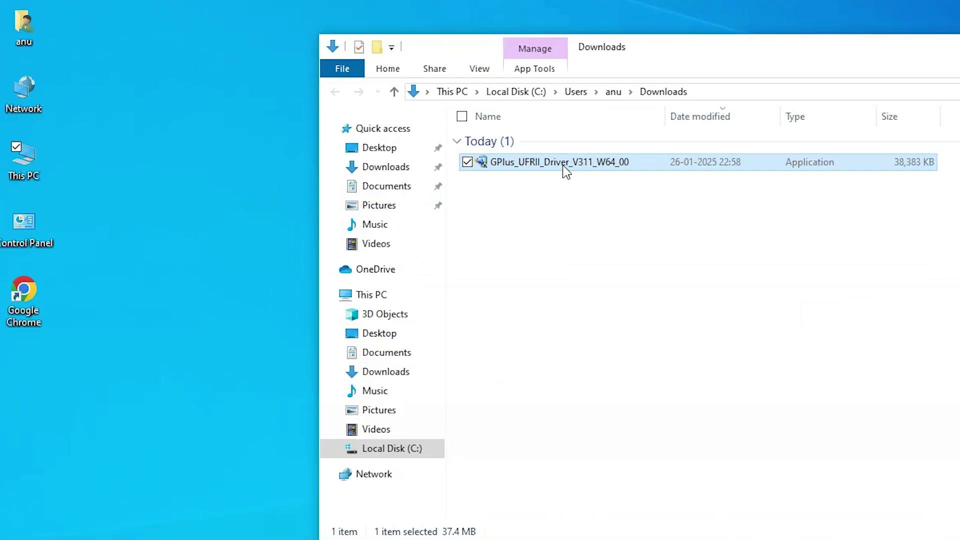
drag(355, 184, 12, 326)
key(alt+F4)
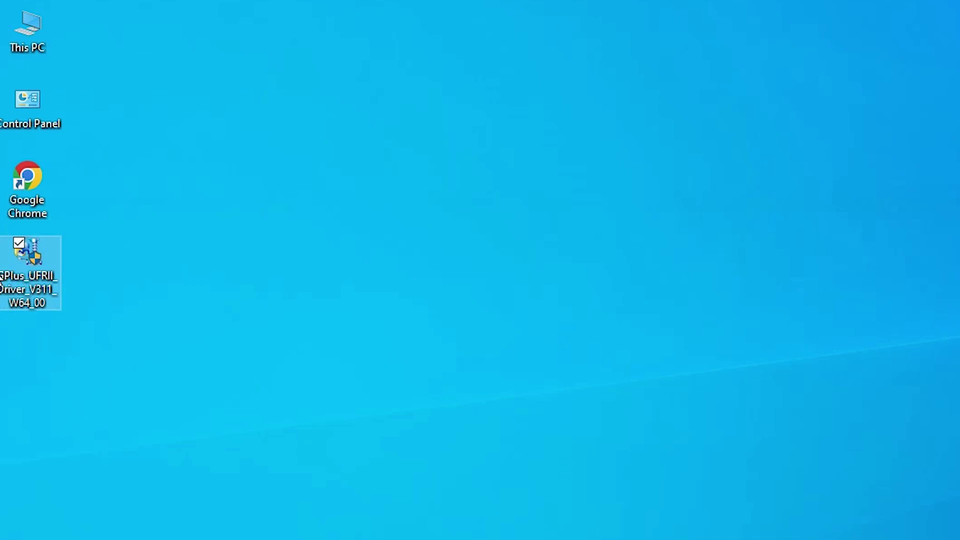
Extract the driver package into a new GPlus_UFRII_Driver_V311_W64_00 folder on the desktop.
right_click(38, 257)
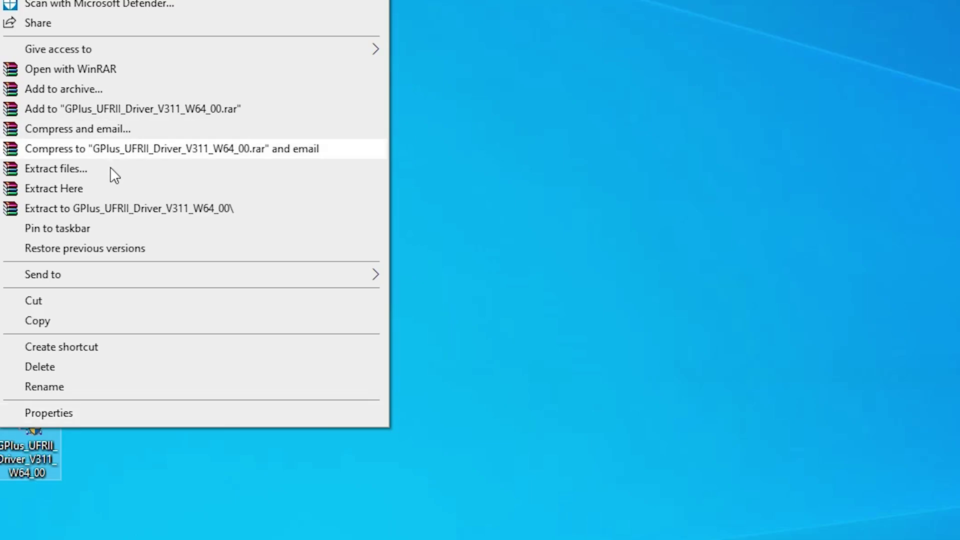
click(104, 175)
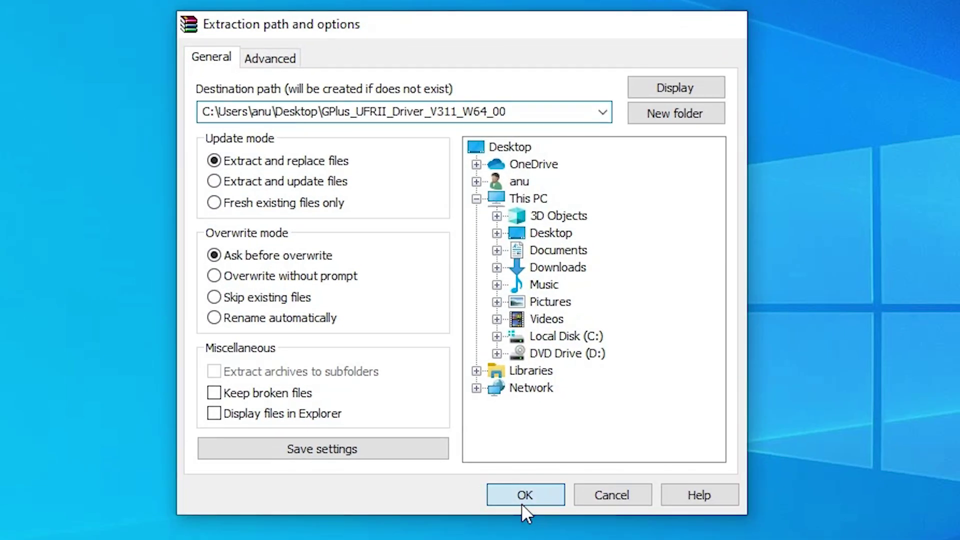
click(521, 503)
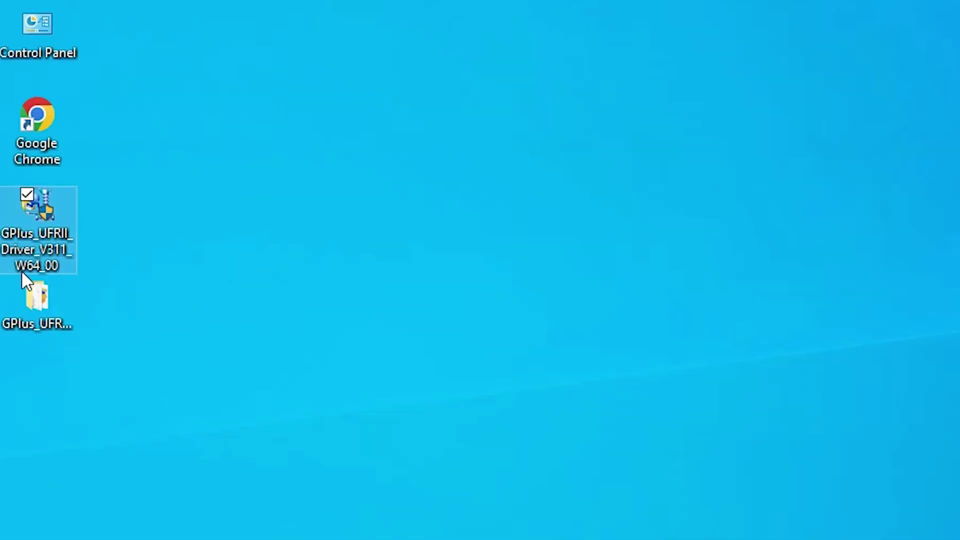
double_click(36, 320)
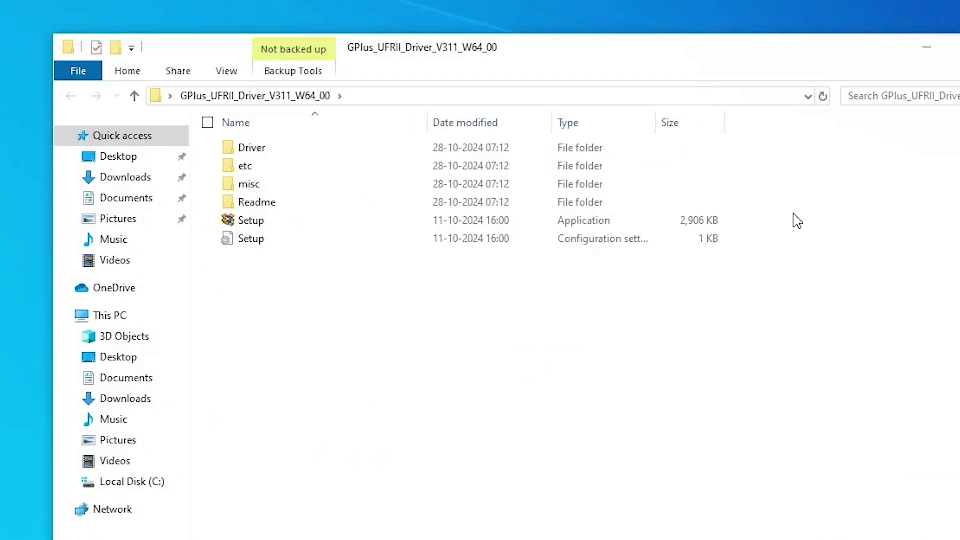
double_click(273, 149)
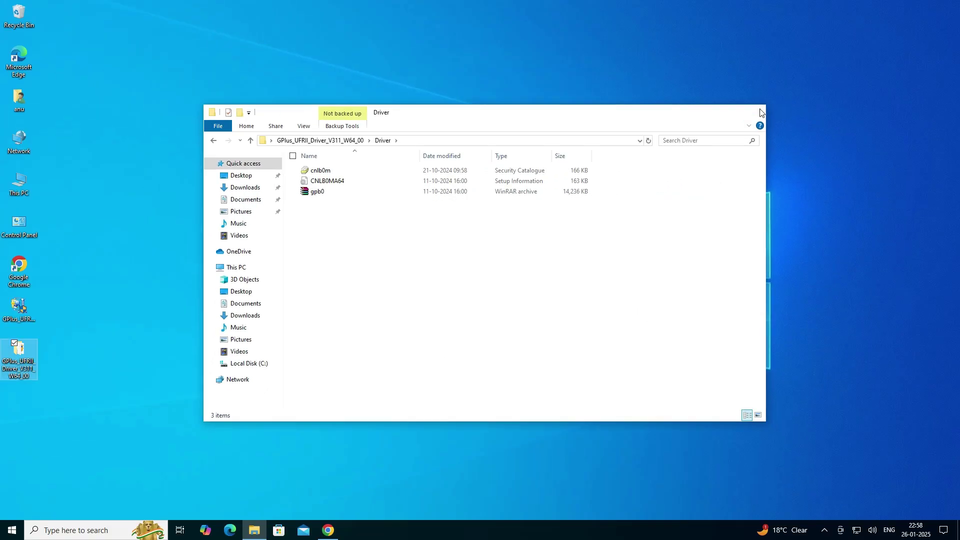
key(alt+F4)
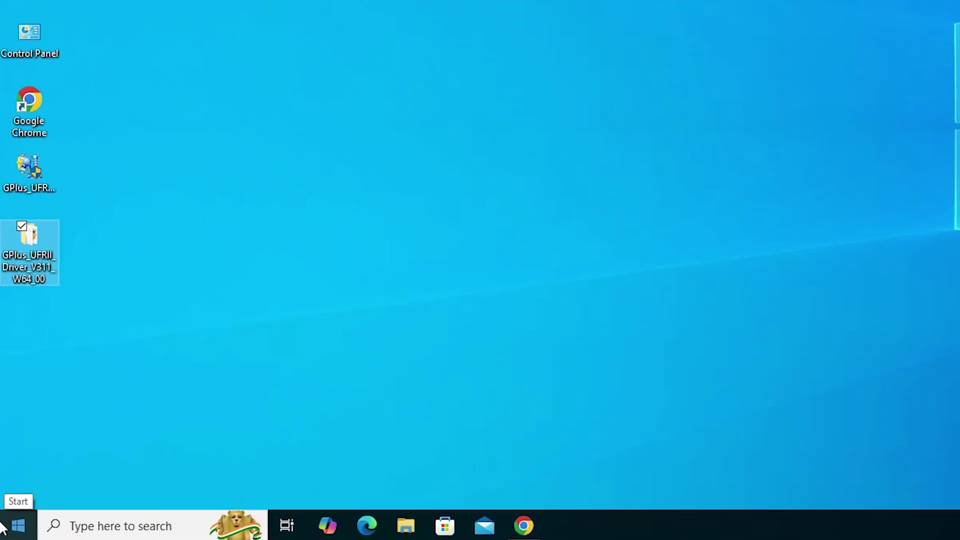
From Printers & scanners, add a printer and choose 'The printer that I want isn't listed'.
click(10, 532)
text(pr)
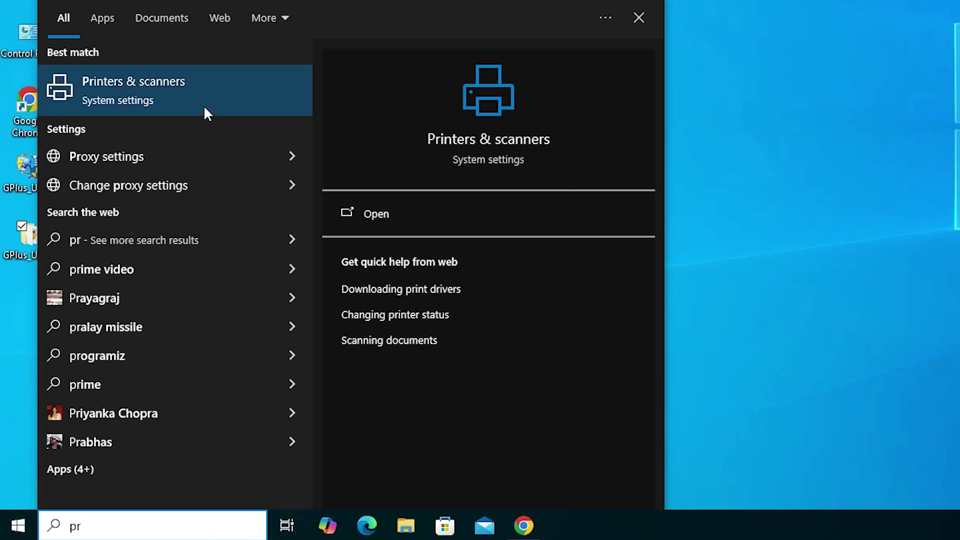
click(206, 111)
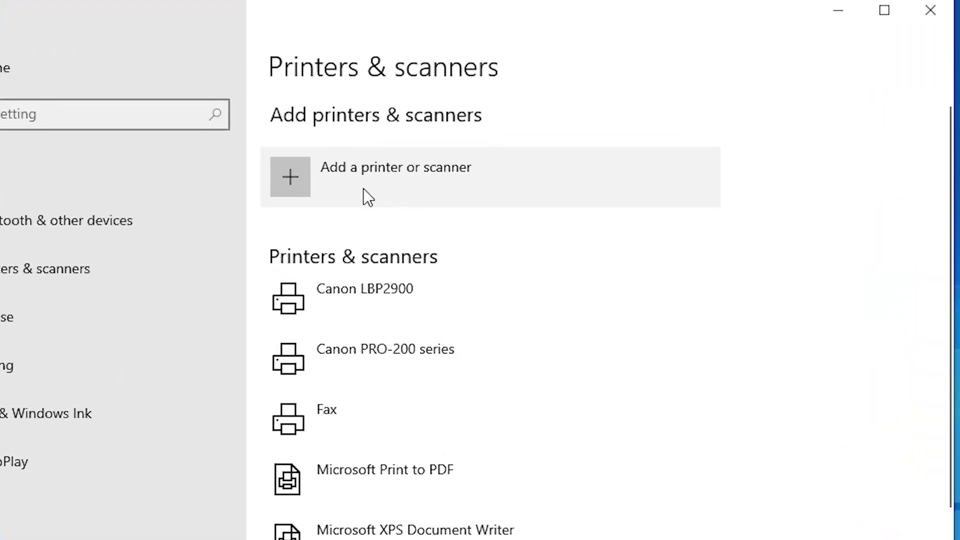
click(443, 174)
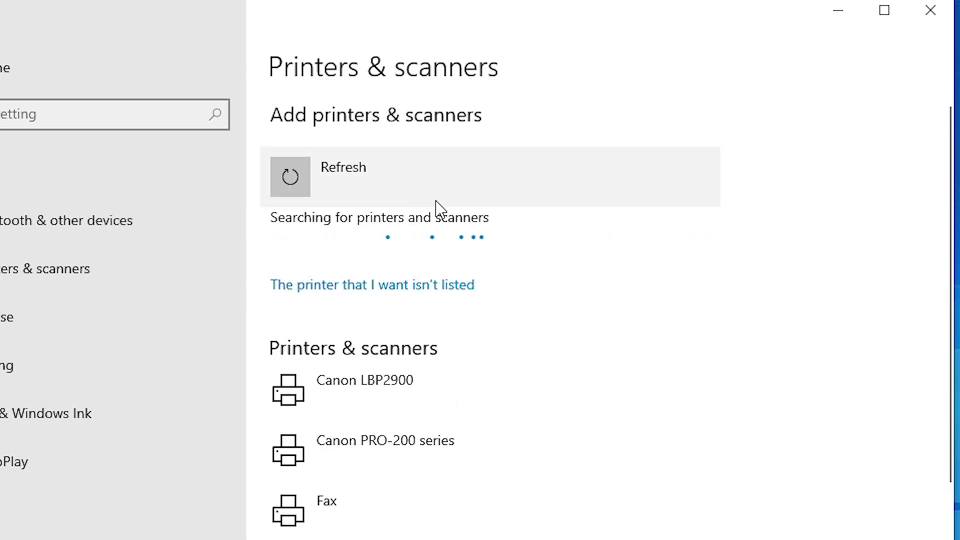
click(425, 301)
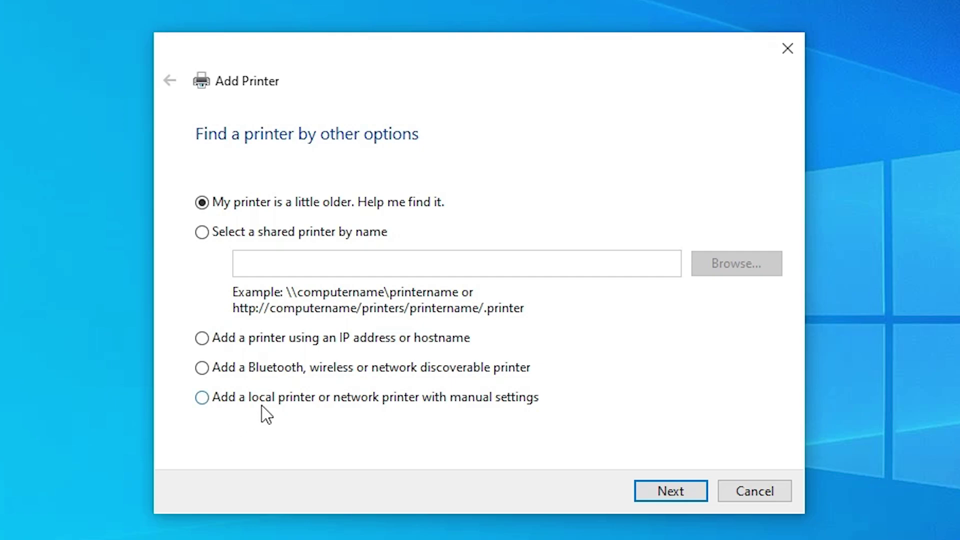
Add a local printer with manual settings using the existing USB_001 (Local Port) port.
click(305, 406)
click(677, 492)
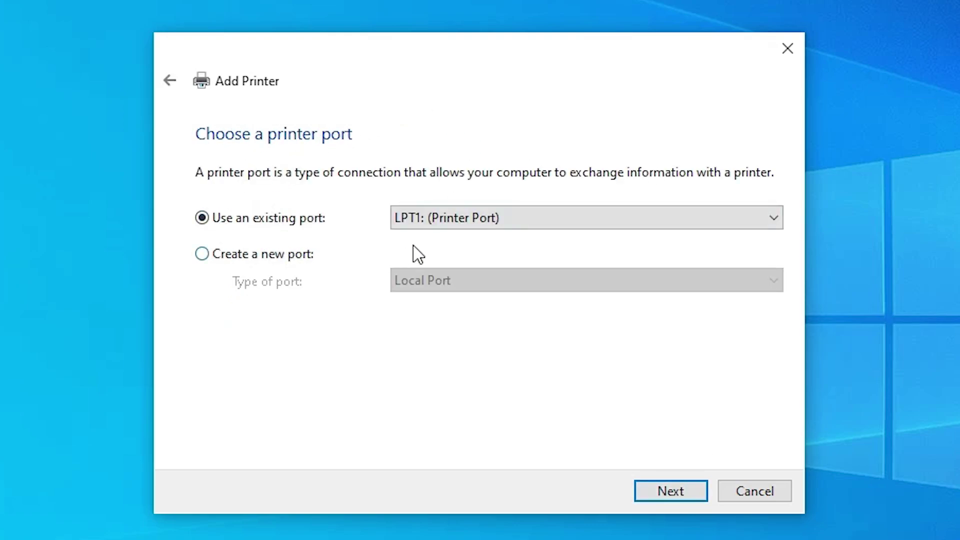
click(450, 222)
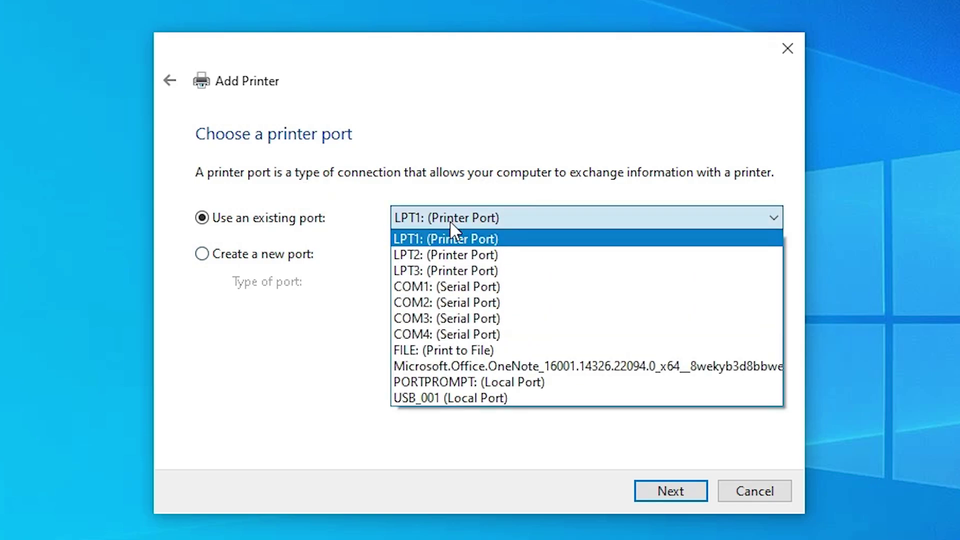
click(471, 398)
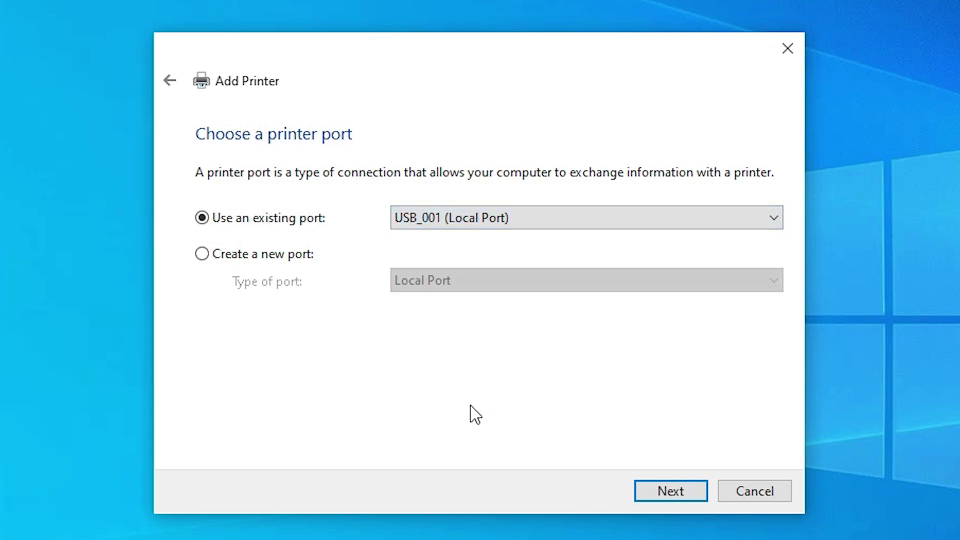
click(686, 492)
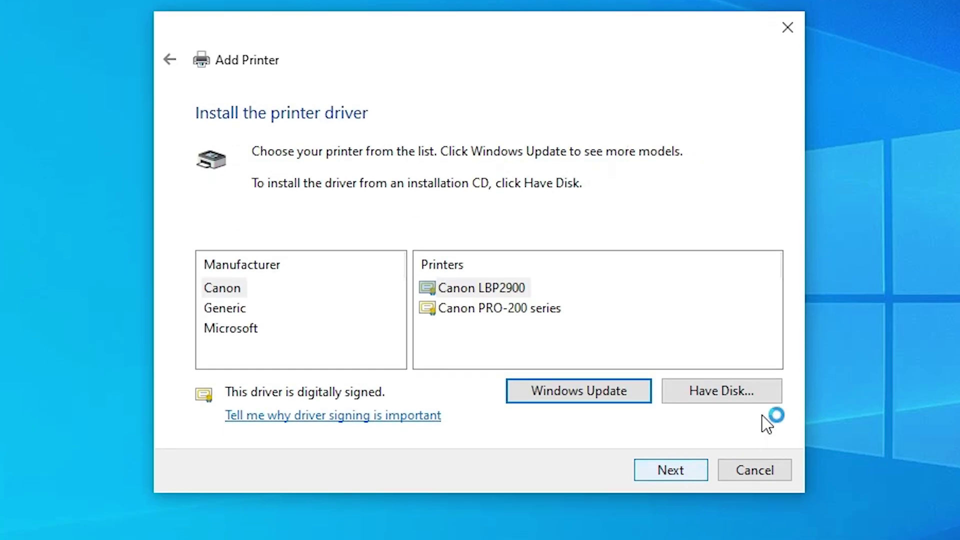
Load CNLB0MA64.INF from the extracted Driver folder via Have Disk and select Canon Generic Plus UFR II.
click(742, 391)
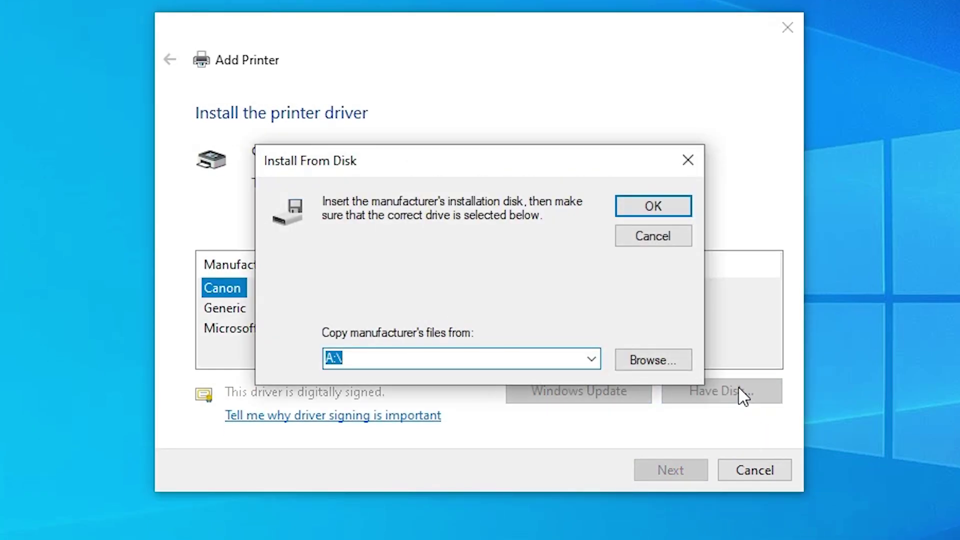
click(633, 369)
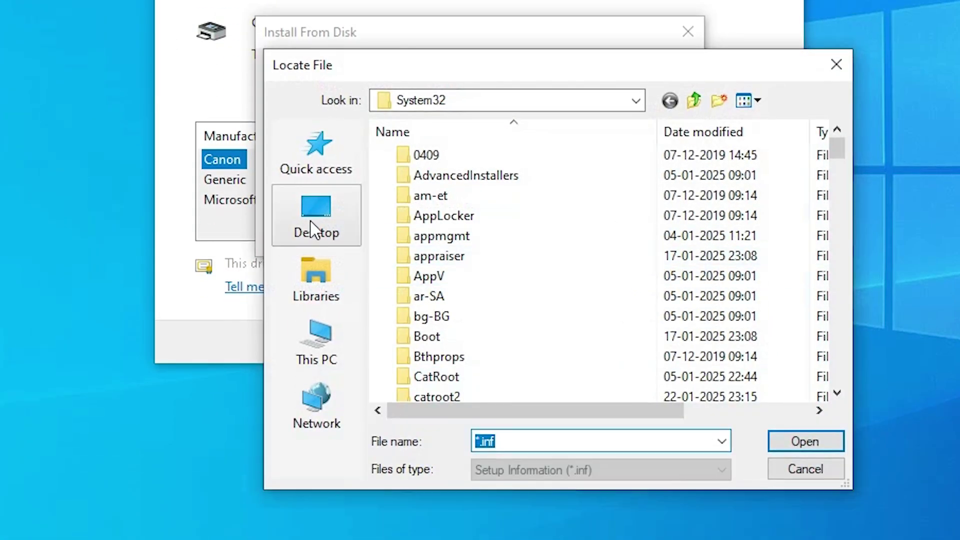
click(307, 354)
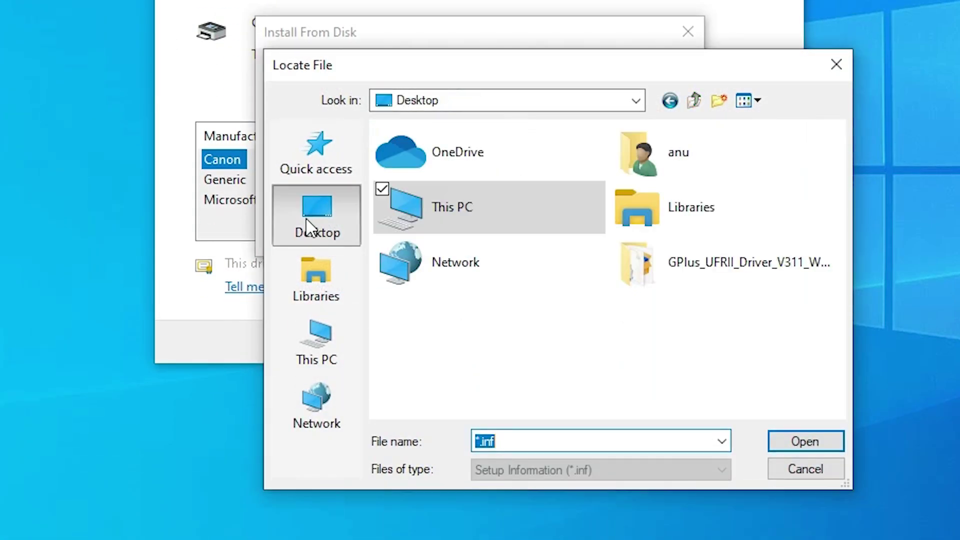
double_click(670, 265)
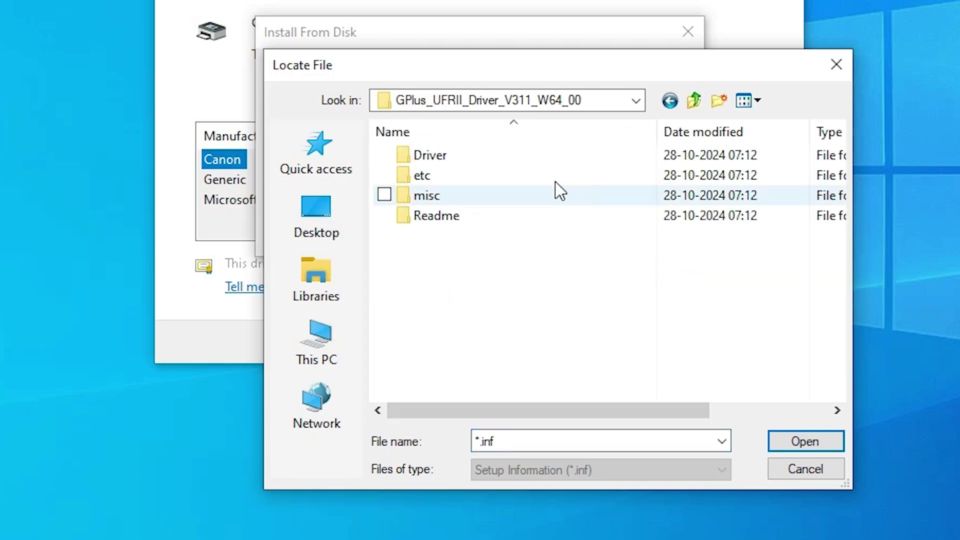
double_click(424, 161)
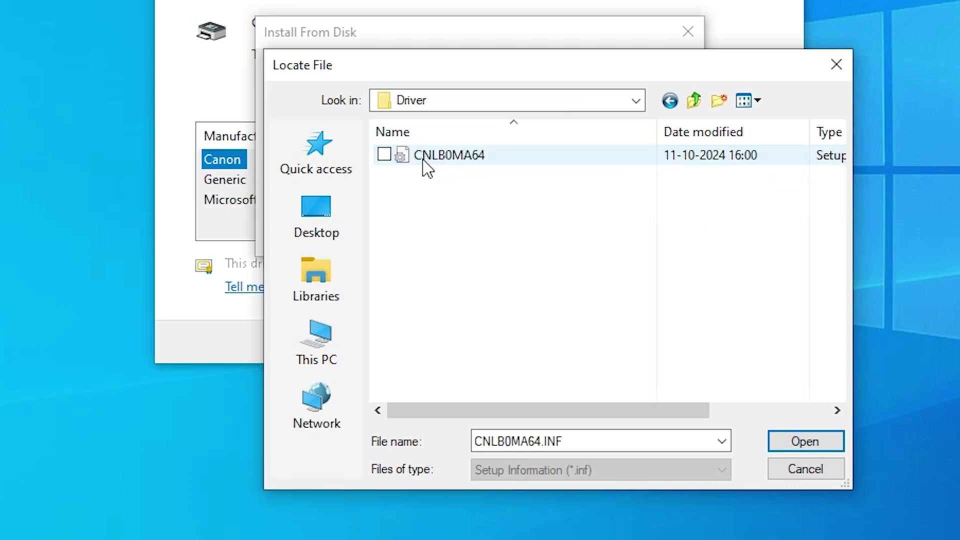
click(464, 161)
click(805, 442)
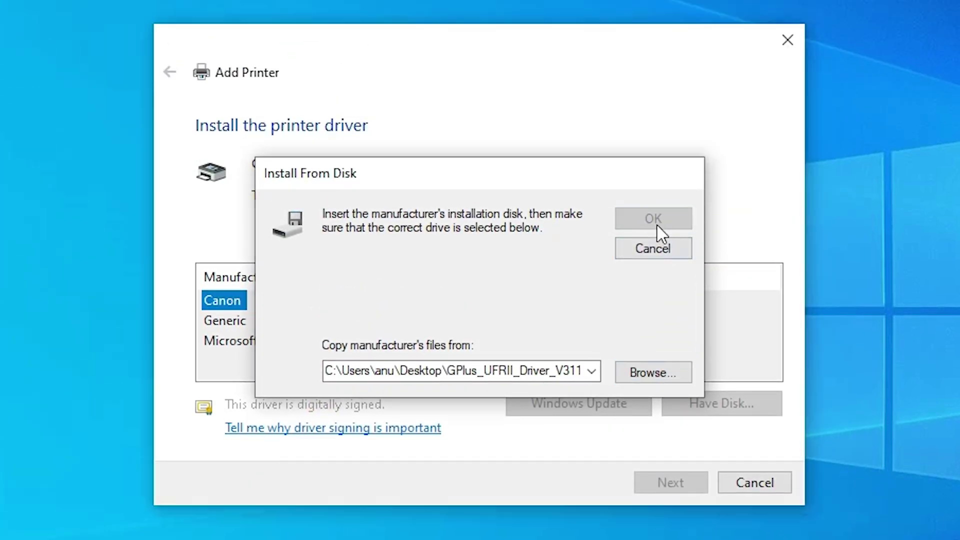
click(658, 226)
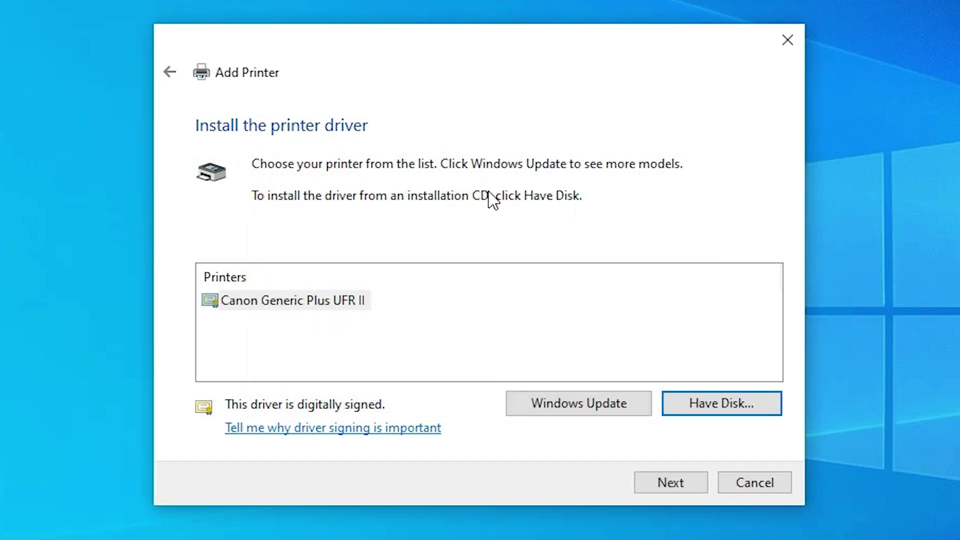
click(302, 306)
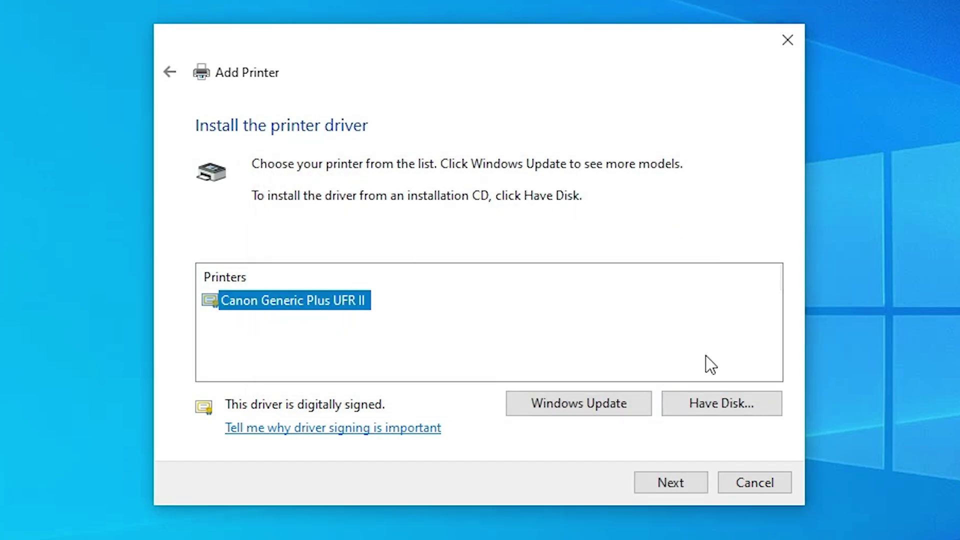
Name the printer Canon LBP226DW, keep it unshared, and finish the installation.
click(692, 485)
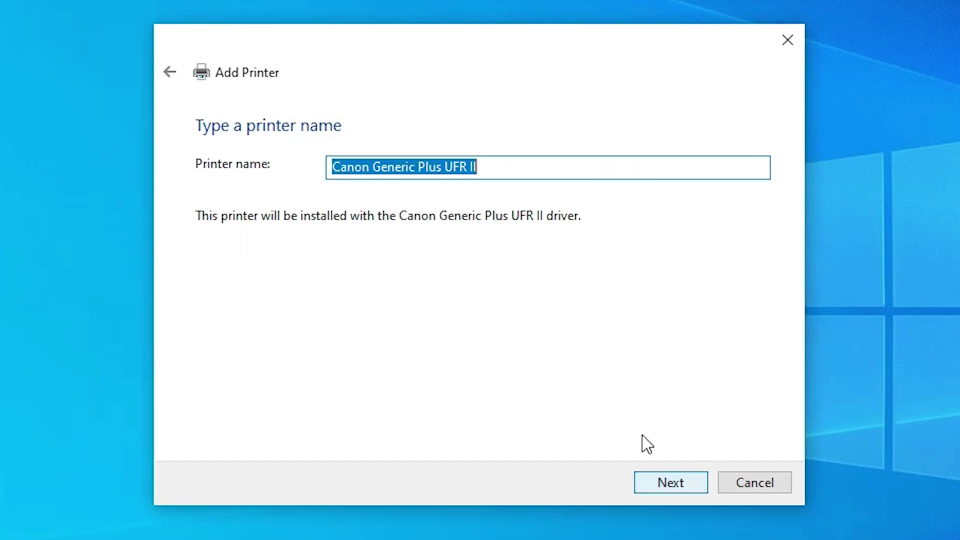
key(End)
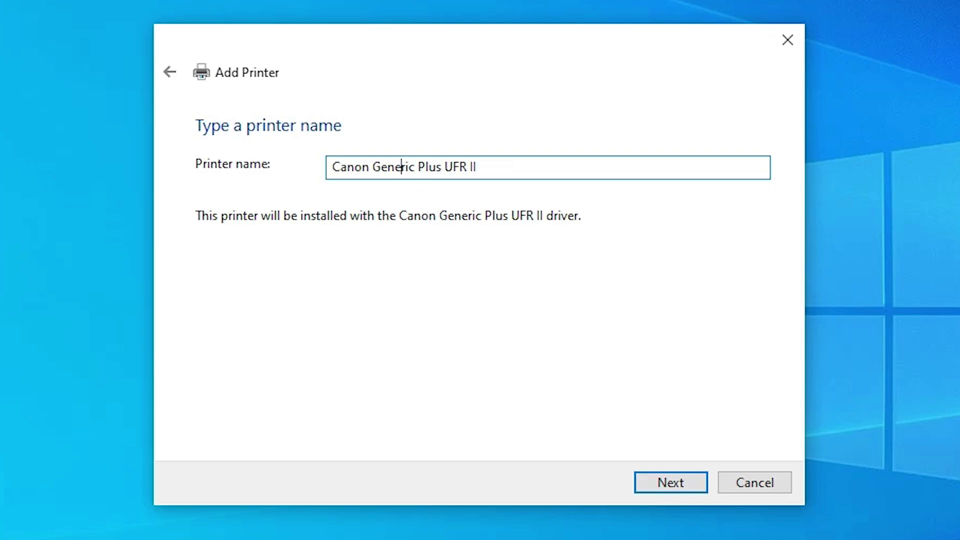
drag(381, 167, 479, 167)
key(BackSpace)
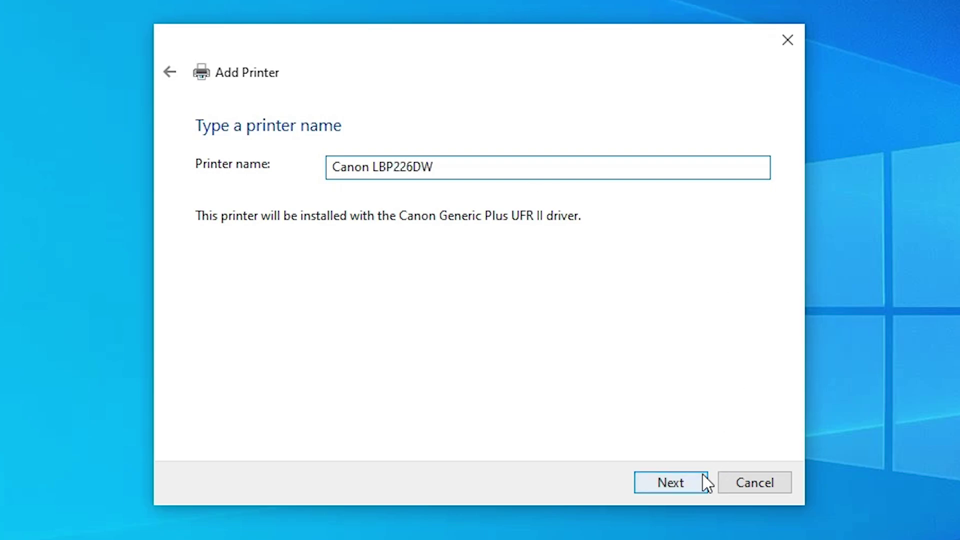
click(679, 484)
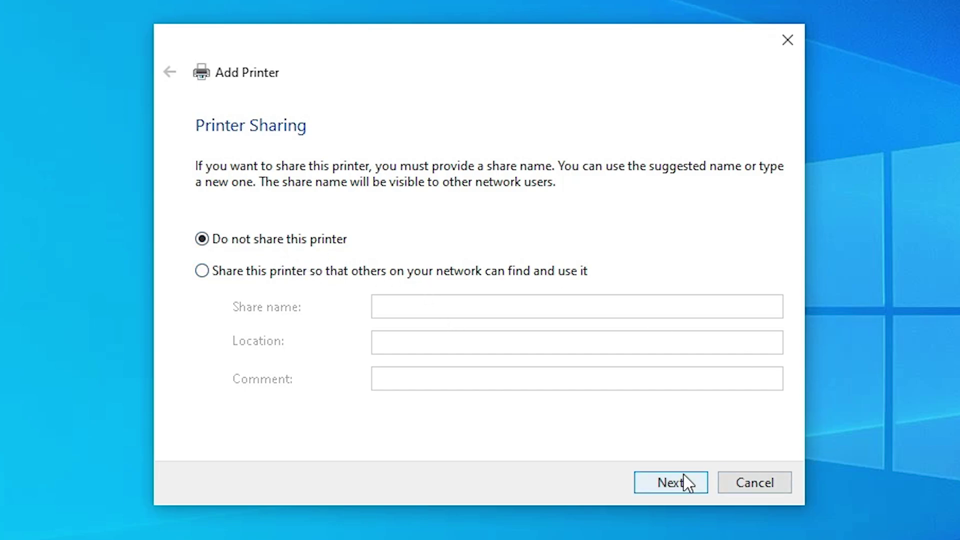
click(671, 483)
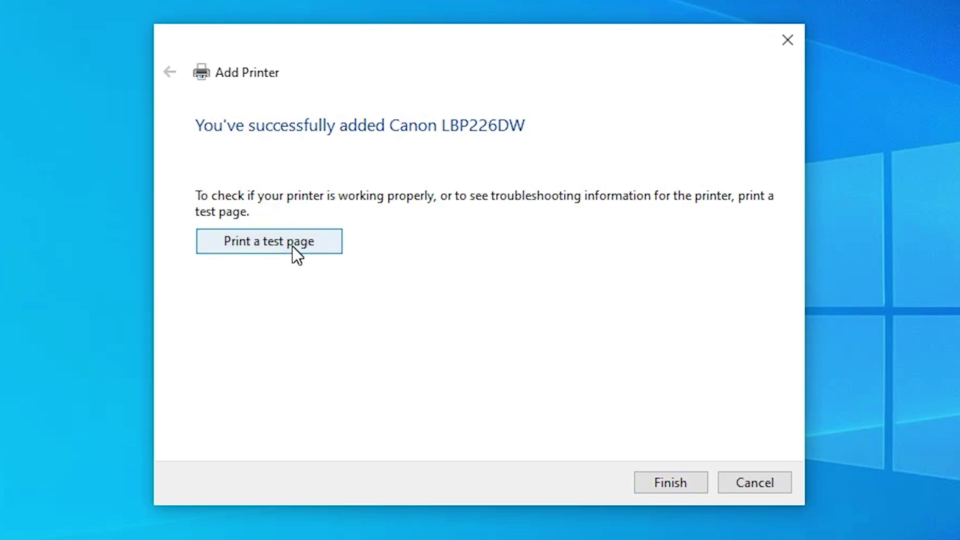
click(675, 486)
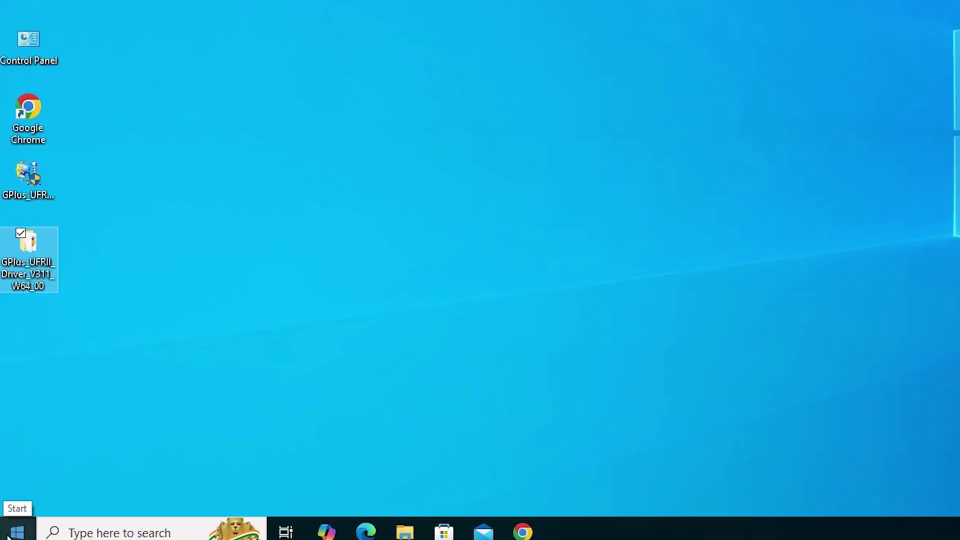
Search 'pr' from Start and launch the Printers & scanners settings page.
click(8, 537)
text(p)
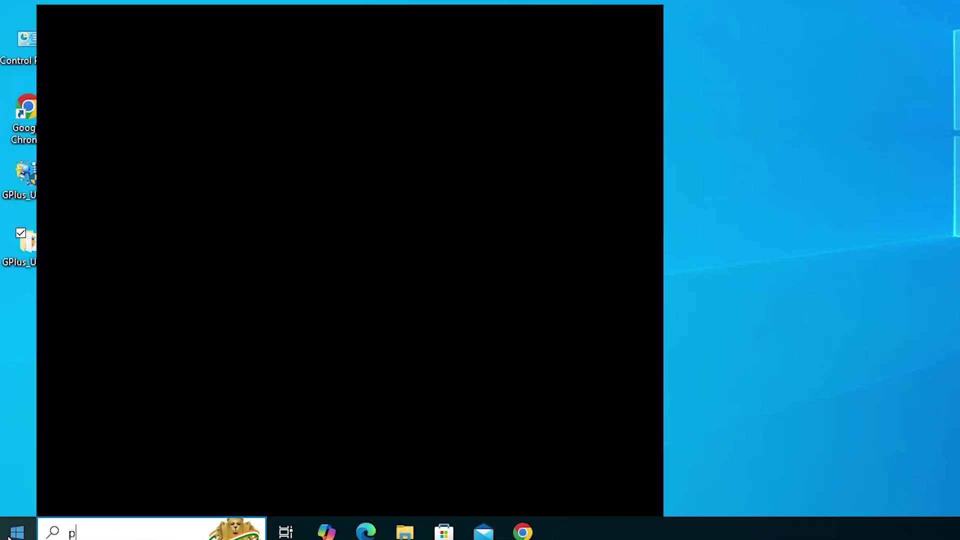
text(r)
click(200, 115)
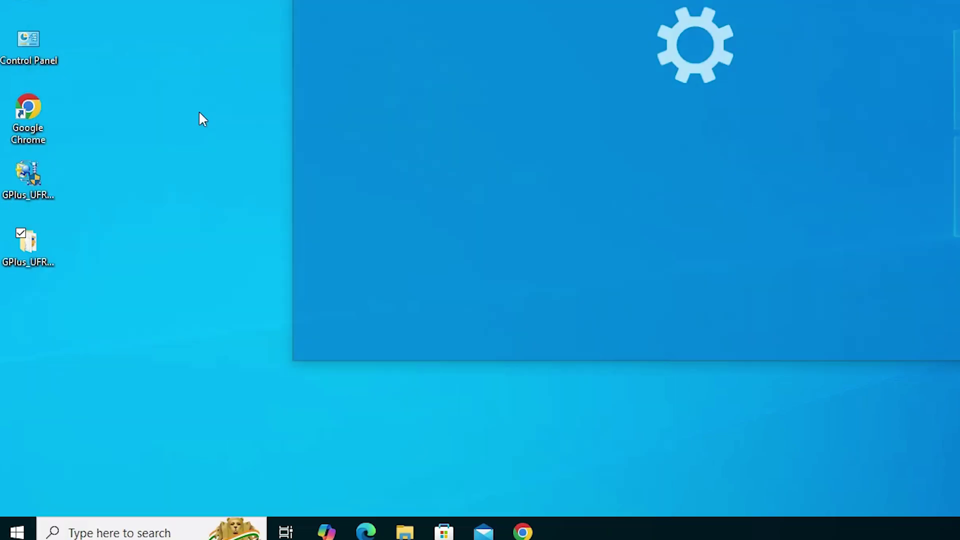